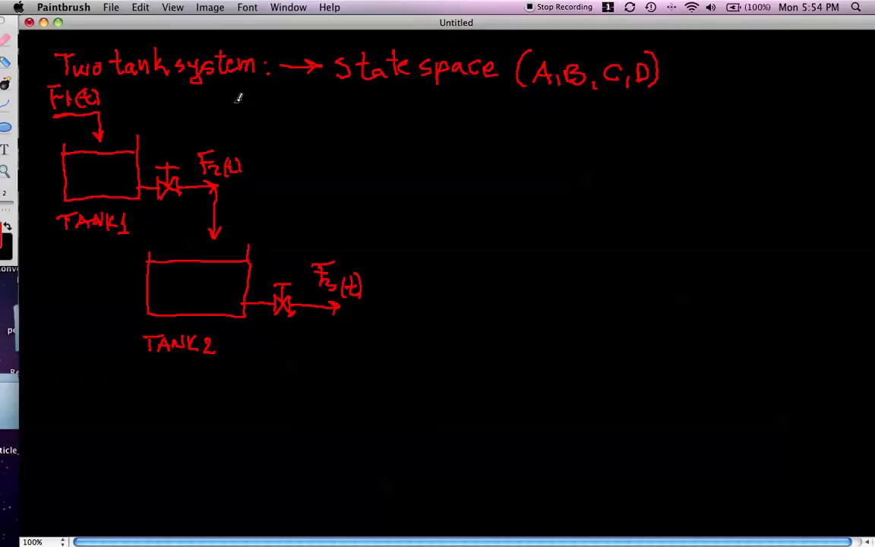
- Handwrite the heading "mass balances:" below the title, followed by the volume relation V = Ah
{"action": "mouse_move", "coordinate": [218, 106]}
{"action": "left_mouse_down"}
{"action": "mouse_move", "coordinate": [228, 94]}
{"action": "mouse_move", "coordinate": [249, 99]}
{"action": "mouse_move", "coordinate": [251, 111]}
{"action": "mouse_move", "coordinate": [366, 98]}
{"action": "mouse_move", "coordinate": [390, 111]}
{"action": "left_mouse_up"}
{"action": "left_click", "coordinate": [414, 107]}
{"action": "left_click", "coordinate": [415, 97]}
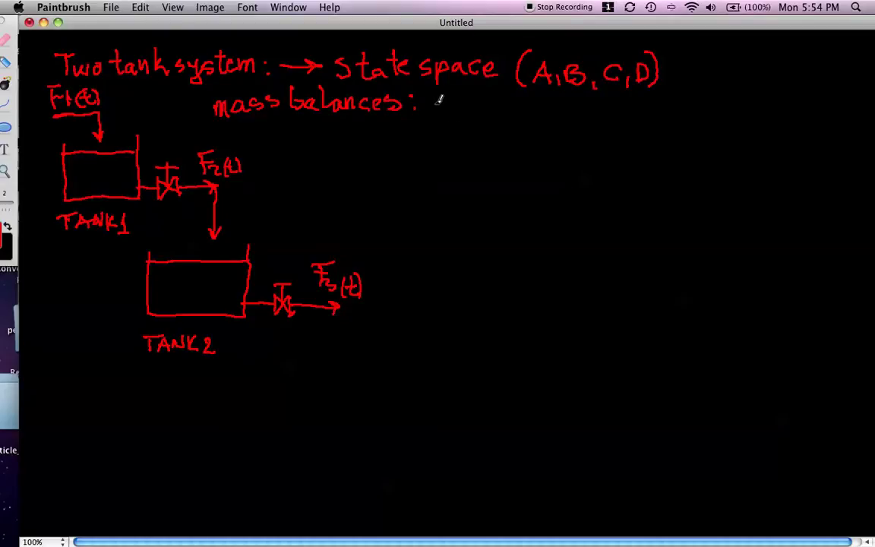
{"action": "mouse_move", "coordinate": [442, 97]}
{"action": "left_mouse_down"}
{"action": "mouse_move", "coordinate": [449, 119]}
{"action": "mouse_move", "coordinate": [474, 109]}
{"action": "left_mouse_up"}
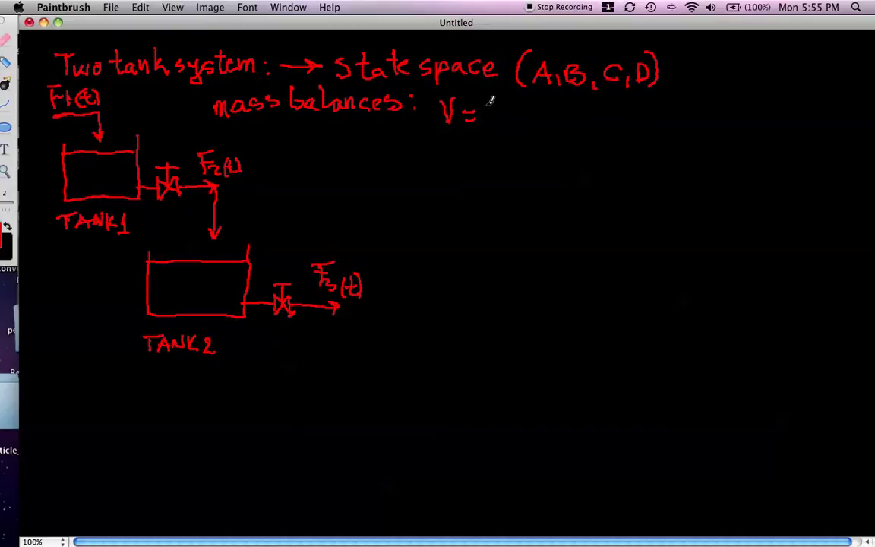
{"action": "mouse_move", "coordinate": [490, 103]}
{"action": "left_mouse_down"}
{"action": "mouse_move", "coordinate": [489, 120]}
{"action": "mouse_move", "coordinate": [503, 111]}
{"action": "left_mouse_up"}
{"action": "mouse_move", "coordinate": [512, 98]}
{"action": "left_mouse_down"}
{"action": "mouse_move", "coordinate": [512, 121]}
{"action": "mouse_move", "coordinate": [519, 109]}
{"action": "mouse_move", "coordinate": [524, 122]}
{"action": "left_mouse_up"}
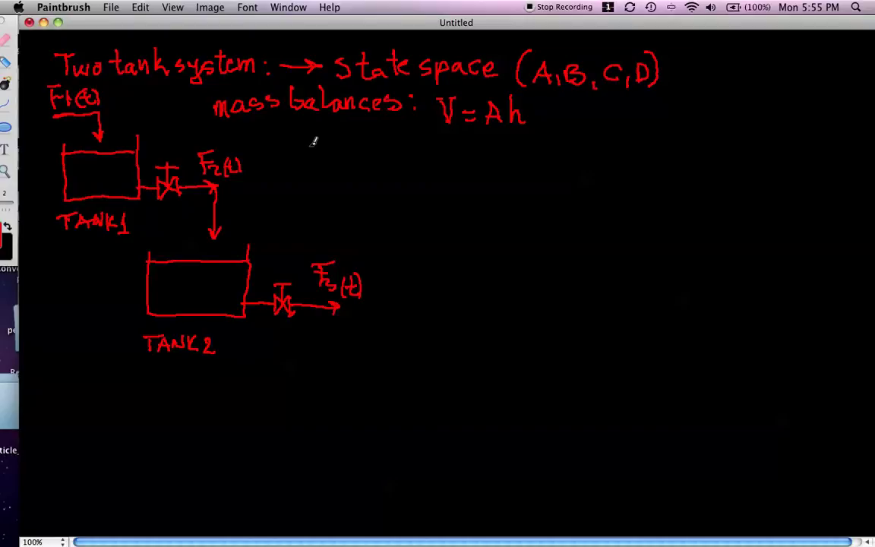
- Write the tank balances d/dt[A1h1] = F1(t) − F2(t) and d/dt[A2h2] = F2(t) − F3(t) below the mass balances heading
{"action": "mouse_move", "coordinate": [300, 141]}
{"action": "left_mouse_down"}
{"action": "mouse_move", "coordinate": [301, 133]}
{"action": "mouse_move", "coordinate": [298, 150]}
{"action": "mouse_move", "coordinate": [311, 163]}
{"action": "mouse_move", "coordinate": [288, 177]}
{"action": "mouse_move", "coordinate": [311, 168]}
{"action": "mouse_move", "coordinate": [312, 142]}
{"action": "mouse_move", "coordinate": [317, 170]}
{"action": "left_mouse_up"}
{"action": "mouse_move", "coordinate": [312, 138]}
{"action": "left_mouse_down"}
{"action": "mouse_move", "coordinate": [337, 157]}
{"action": "mouse_move", "coordinate": [329, 154]}
{"action": "mouse_move", "coordinate": [346, 160]}
{"action": "mouse_move", "coordinate": [347, 136]}
{"action": "mouse_move", "coordinate": [348, 154]}
{"action": "mouse_move", "coordinate": [354, 146]}
{"action": "mouse_move", "coordinate": [360, 161]}
{"action": "mouse_move", "coordinate": [371, 133]}
{"action": "mouse_move", "coordinate": [372, 174]}
{"action": "mouse_move", "coordinate": [364, 174]}
{"action": "mouse_move", "coordinate": [422, 151]}
{"action": "left_mouse_up"}
{"action": "left_click_drag", "start_coordinate": [432, 155], "coordinate": [449, 171]}
{"action": "mouse_move", "coordinate": [444, 157]}
{"action": "left_mouse_down"}
{"action": "mouse_move", "coordinate": [455, 156]}
{"action": "mouse_move", "coordinate": [457, 173]}
{"action": "mouse_move", "coordinate": [472, 152]}
{"action": "mouse_move", "coordinate": [483, 173]}
{"action": "mouse_move", "coordinate": [496, 145]}
{"action": "mouse_move", "coordinate": [492, 157]}
{"action": "mouse_move", "coordinate": [505, 172]}
{"action": "mouse_move", "coordinate": [518, 172]}
{"action": "mouse_move", "coordinate": [524, 158]}
{"action": "mouse_move", "coordinate": [527, 175]}
{"action": "left_mouse_up"}
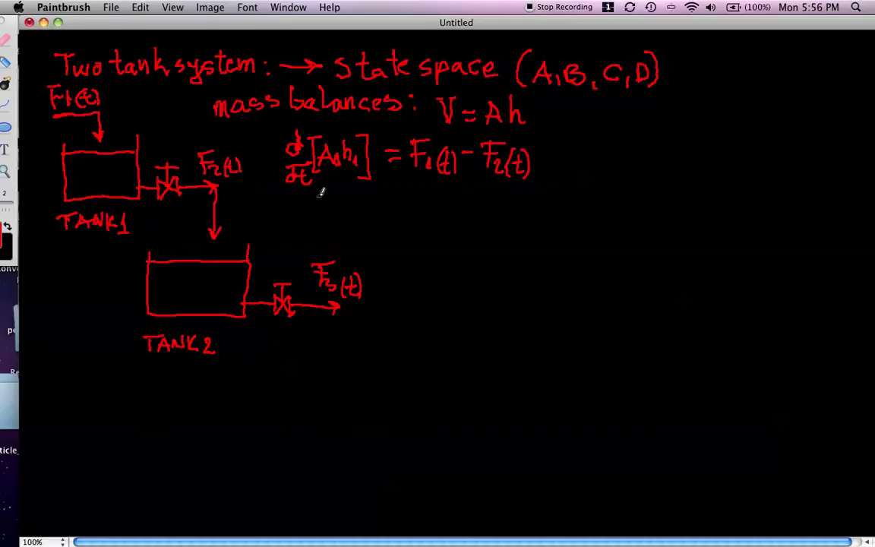
{"action": "mouse_move", "coordinate": [294, 206]}
{"action": "left_mouse_down"}
{"action": "mouse_move", "coordinate": [292, 232]}
{"action": "mouse_move", "coordinate": [306, 222]}
{"action": "mouse_move", "coordinate": [311, 235]}
{"action": "mouse_move", "coordinate": [304, 228]}
{"action": "mouse_move", "coordinate": [327, 218]}
{"action": "mouse_move", "coordinate": [324, 241]}
{"action": "left_mouse_up"}
{"action": "mouse_move", "coordinate": [335, 195]}
{"action": "left_mouse_down"}
{"action": "mouse_move", "coordinate": [336, 199]}
{"action": "mouse_move", "coordinate": [343, 218]}
{"action": "mouse_move", "coordinate": [332, 217]}
{"action": "mouse_move", "coordinate": [345, 217]}
{"action": "mouse_move", "coordinate": [342, 225]}
{"action": "mouse_move", "coordinate": [356, 213]}
{"action": "mouse_move", "coordinate": [373, 223]}
{"action": "mouse_move", "coordinate": [377, 202]}
{"action": "mouse_move", "coordinate": [371, 238]}
{"action": "mouse_move", "coordinate": [411, 195]}
{"action": "mouse_move", "coordinate": [411, 221]}
{"action": "mouse_move", "coordinate": [428, 193]}
{"action": "mouse_move", "coordinate": [414, 204]}
{"action": "mouse_move", "coordinate": [427, 205]}
{"action": "mouse_move", "coordinate": [421, 228]}
{"action": "mouse_move", "coordinate": [442, 213]}
{"action": "mouse_move", "coordinate": [441, 232]}
{"action": "mouse_move", "coordinate": [451, 210]}
{"action": "mouse_move", "coordinate": [453, 228]}
{"action": "mouse_move", "coordinate": [479, 193]}
{"action": "mouse_move", "coordinate": [476, 215]}
{"action": "mouse_move", "coordinate": [477, 194]}
{"action": "mouse_move", "coordinate": [488, 193]}
{"action": "mouse_move", "coordinate": [479, 204]}
{"action": "mouse_move", "coordinate": [487, 204]}
{"action": "mouse_move", "coordinate": [482, 212]}
{"action": "mouse_move", "coordinate": [511, 238]}
{"action": "left_mouse_up"}
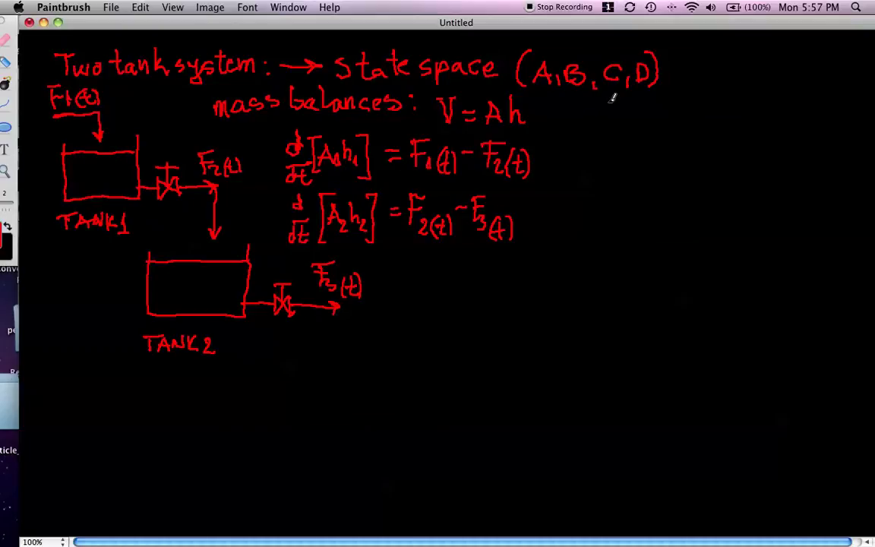
- Write the flow relation F2(t) = h1(t)/K1 beside V = Ah and label the tank 1 outlet valve K1
{"action": "mouse_move", "coordinate": [585, 110]}
{"action": "left_mouse_down"}
{"action": "mouse_move", "coordinate": [585, 124]}
{"action": "mouse_move", "coordinate": [601, 107]}
{"action": "mouse_move", "coordinate": [596, 132]}
{"action": "mouse_move", "coordinate": [637, 140]}
{"action": "left_mouse_up"}
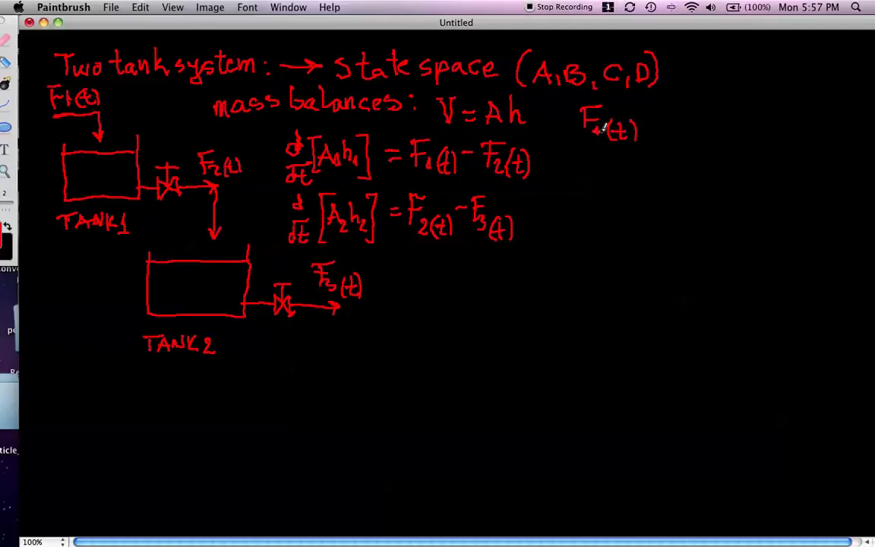
{"action": "left_click_drag", "start_coordinate": [596, 137], "coordinate": [601, 143]}
{"action": "left_click_drag", "start_coordinate": [645, 120], "coordinate": [654, 119]}
{"action": "left_click_drag", "start_coordinate": [671, 96], "coordinate": [684, 119]}
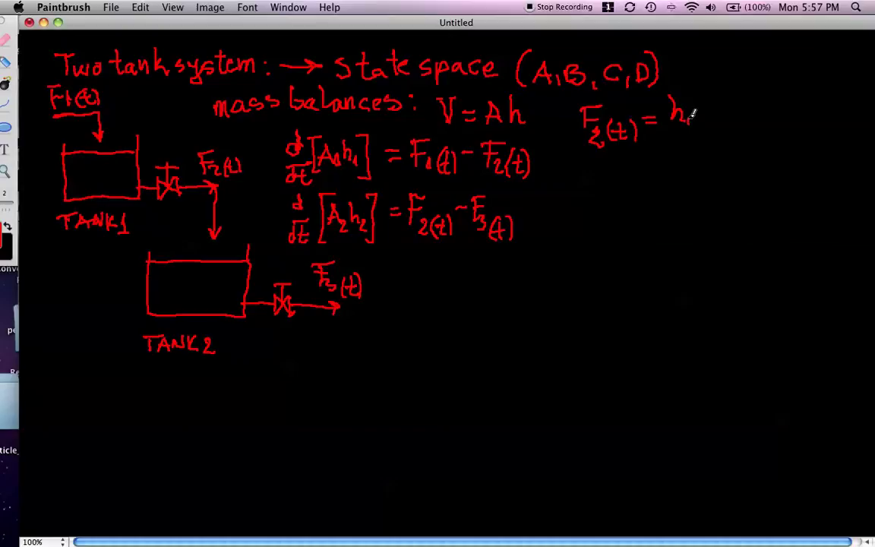
{"action": "mouse_move", "coordinate": [672, 129]}
{"action": "left_mouse_down"}
{"action": "mouse_move", "coordinate": [696, 130]}
{"action": "mouse_move", "coordinate": [668, 144]}
{"action": "mouse_move", "coordinate": [667, 154]}
{"action": "mouse_move", "coordinate": [670, 146]}
{"action": "mouse_move", "coordinate": [688, 161]}
{"action": "left_mouse_up"}
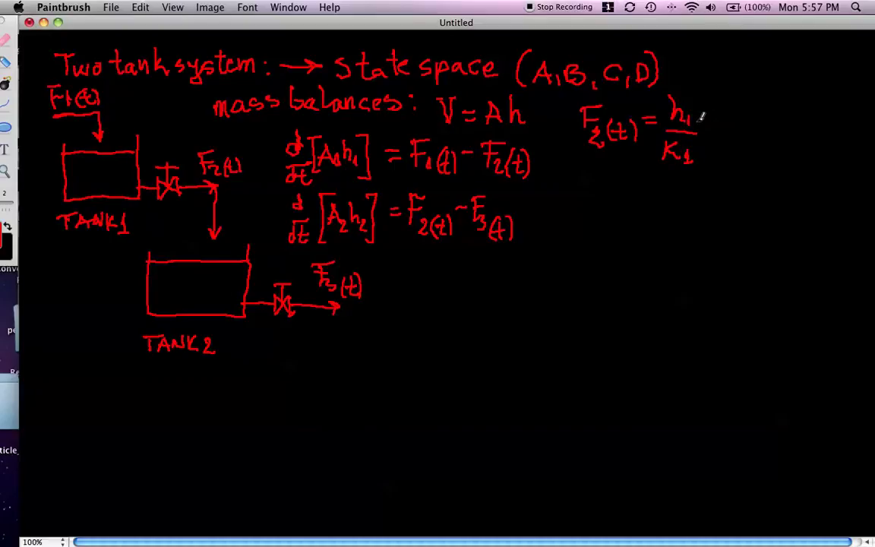
{"action": "left_click_drag", "start_coordinate": [704, 105], "coordinate": [708, 124]}
{"action": "mouse_move", "coordinate": [163, 204]}
{"action": "left_mouse_down"}
{"action": "mouse_move", "coordinate": [170, 195]}
{"action": "mouse_move", "coordinate": [179, 217]}
{"action": "left_mouse_up"}
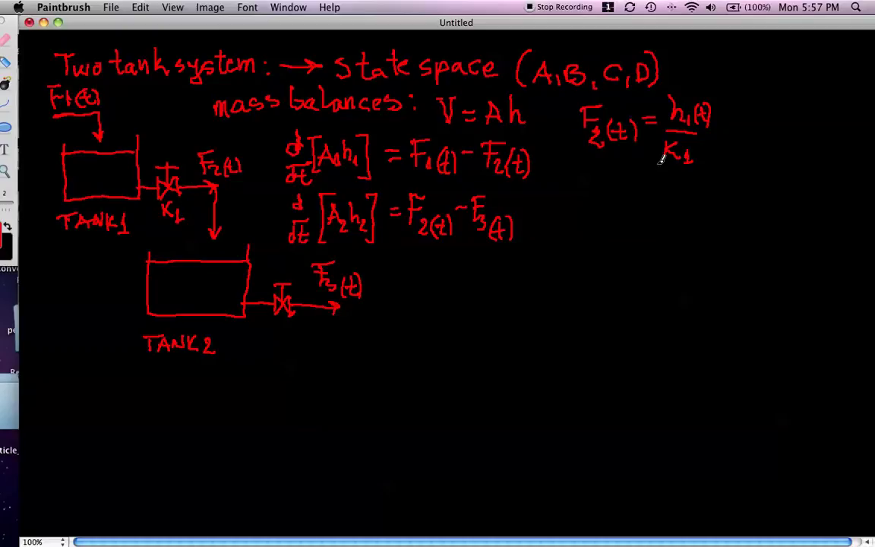
- Write the second flow relation F3(t) = h2(t)/K2 beside the F2(t) relation
{"action": "mouse_move", "coordinate": [732, 110]}
{"action": "left_mouse_down"}
{"action": "mouse_move", "coordinate": [733, 137]}
{"action": "mouse_move", "coordinate": [749, 110]}
{"action": "mouse_move", "coordinate": [745, 148]}
{"action": "left_mouse_up"}
{"action": "mouse_move", "coordinate": [762, 140]}
{"action": "left_mouse_down"}
{"action": "mouse_move", "coordinate": [759, 155]}
{"action": "mouse_move", "coordinate": [771, 146]}
{"action": "left_mouse_up"}
{"action": "mouse_move", "coordinate": [767, 112]}
{"action": "left_mouse_down"}
{"action": "mouse_move", "coordinate": [796, 115]}
{"action": "mouse_move", "coordinate": [804, 101]}
{"action": "mouse_move", "coordinate": [808, 113]}
{"action": "left_mouse_up"}
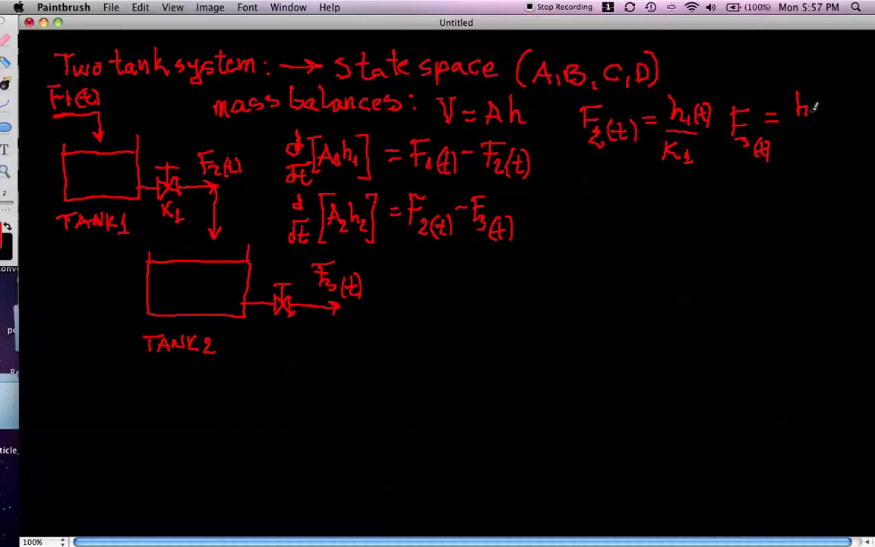
{"action": "mouse_move", "coordinate": [808, 107]}
{"action": "left_mouse_down"}
{"action": "mouse_move", "coordinate": [842, 111]}
{"action": "mouse_move", "coordinate": [810, 124]}
{"action": "mouse_move", "coordinate": [838, 131]}
{"action": "mouse_move", "coordinate": [797, 141]}
{"action": "mouse_move", "coordinate": [795, 150]}
{"action": "mouse_move", "coordinate": [822, 163]}
{"action": "left_mouse_up"}
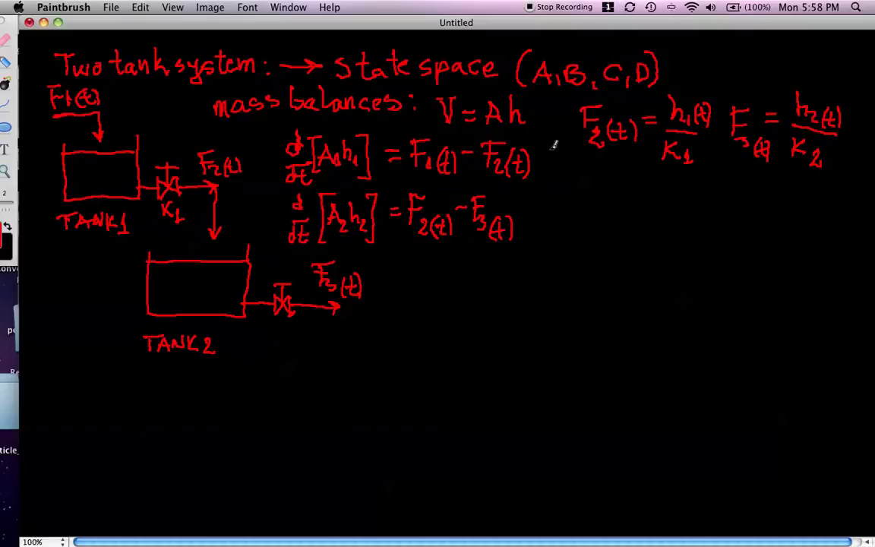
- Brace the two balance equations and write the implication that A1 and A2 are const, ending with another double arrow
{"action": "mouse_move", "coordinate": [539, 138]}
{"action": "left_mouse_down"}
{"action": "mouse_move", "coordinate": [543, 223]}
{"action": "mouse_move", "coordinate": [536, 243]}
{"action": "left_mouse_up"}
{"action": "mouse_move", "coordinate": [560, 191]}
{"action": "left_mouse_down"}
{"action": "mouse_move", "coordinate": [572, 186]}
{"action": "mouse_move", "coordinate": [571, 196]}
{"action": "left_mouse_up"}
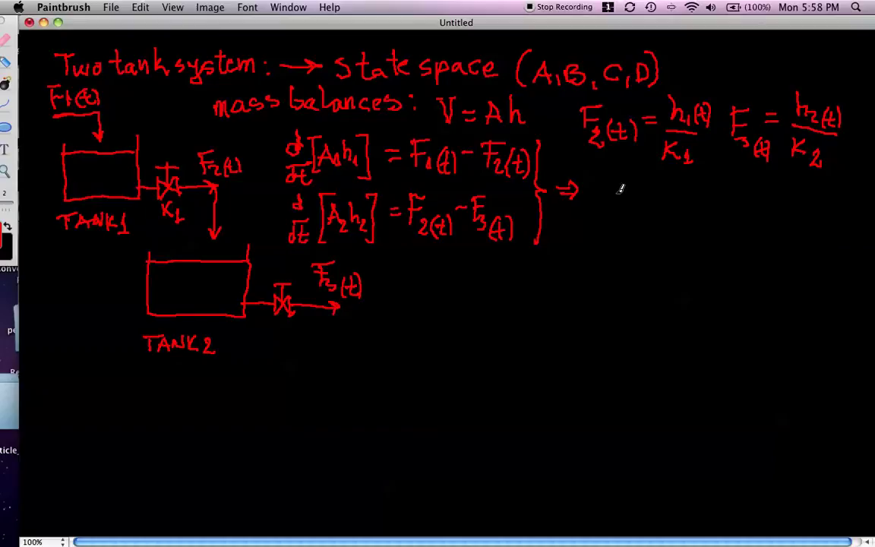
{"action": "mouse_move", "coordinate": [592, 186]}
{"action": "left_mouse_down"}
{"action": "mouse_move", "coordinate": [608, 181]}
{"action": "mouse_move", "coordinate": [589, 221]}
{"action": "mouse_move", "coordinate": [605, 222]}
{"action": "mouse_move", "coordinate": [603, 215]}
{"action": "mouse_move", "coordinate": [614, 227]}
{"action": "left_mouse_up"}
{"action": "mouse_move", "coordinate": [623, 179]}
{"action": "left_mouse_down"}
{"action": "mouse_move", "coordinate": [630, 194]}
{"action": "mouse_move", "coordinate": [622, 206]}
{"action": "mouse_move", "coordinate": [710, 197]}
{"action": "left_mouse_up"}
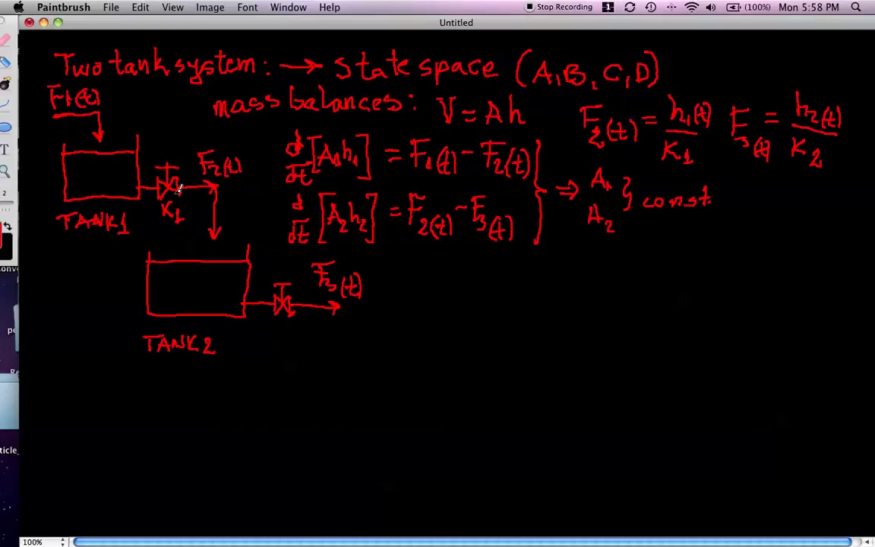
{"action": "left_click_drag", "start_coordinate": [733, 192], "coordinate": [758, 202]}
- Write the state derivative d/dt of the column vector [h1(t); h2(t)] with an equals sign, below the balance equations
{"action": "mouse_move", "coordinate": [395, 267]}
{"action": "left_mouse_down"}
{"action": "mouse_move", "coordinate": [402, 289]}
{"action": "mouse_move", "coordinate": [383, 310]}
{"action": "mouse_move", "coordinate": [400, 314]}
{"action": "left_mouse_up"}
{"action": "left_click_drag", "start_coordinate": [395, 305], "coordinate": [407, 304]}
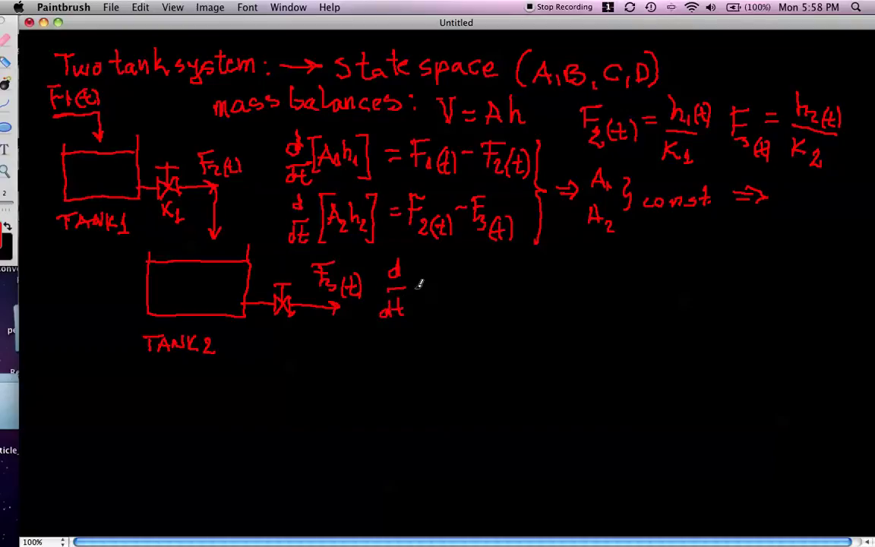
{"action": "mouse_move", "coordinate": [422, 247]}
{"action": "left_mouse_down"}
{"action": "mouse_move", "coordinate": [408, 274]}
{"action": "mouse_move", "coordinate": [418, 331]}
{"action": "left_mouse_up"}
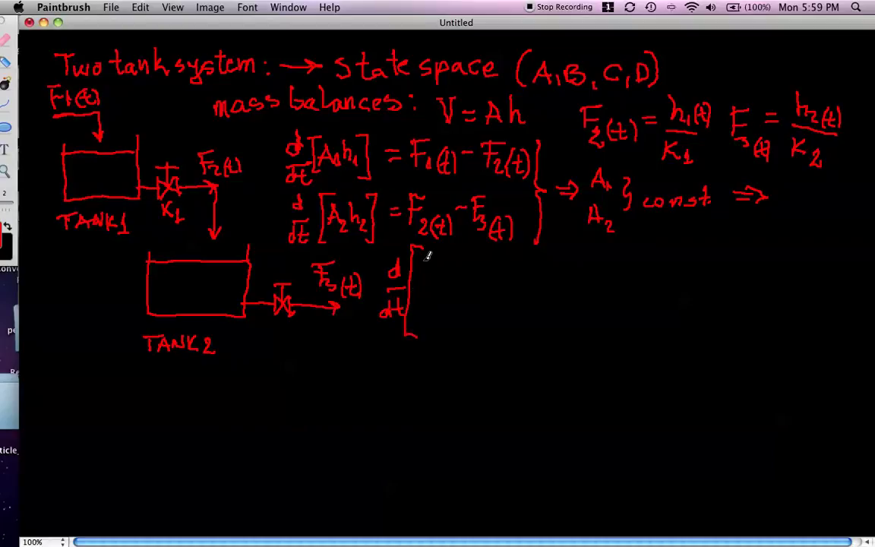
{"action": "mouse_move", "coordinate": [422, 253]}
{"action": "left_mouse_down"}
{"action": "mouse_move", "coordinate": [437, 274]}
{"action": "mouse_move", "coordinate": [451, 281]}
{"action": "mouse_move", "coordinate": [460, 267]}
{"action": "mouse_move", "coordinate": [462, 281]}
{"action": "left_mouse_up"}
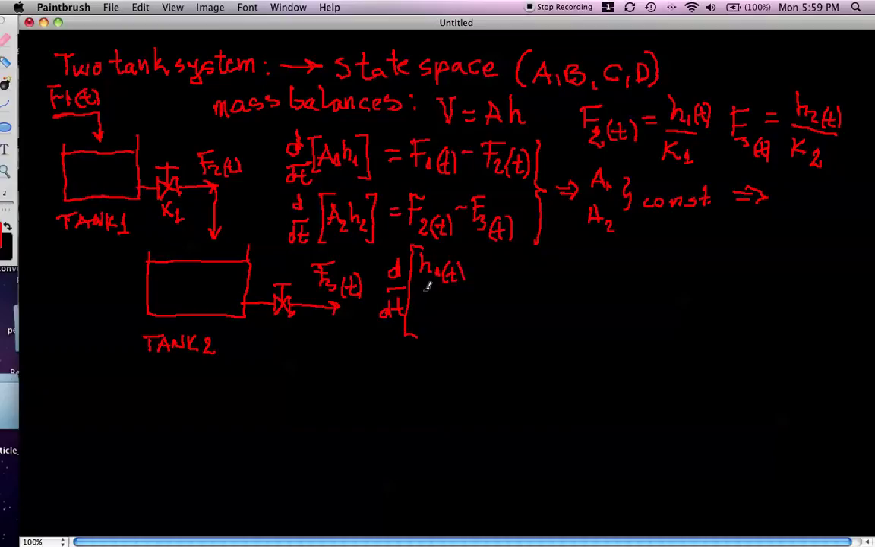
{"action": "mouse_move", "coordinate": [418, 299]}
{"action": "left_mouse_down"}
{"action": "mouse_move", "coordinate": [418, 317]}
{"action": "mouse_move", "coordinate": [449, 320]}
{"action": "mouse_move", "coordinate": [460, 306]}
{"action": "mouse_move", "coordinate": [463, 318]}
{"action": "left_mouse_up"}
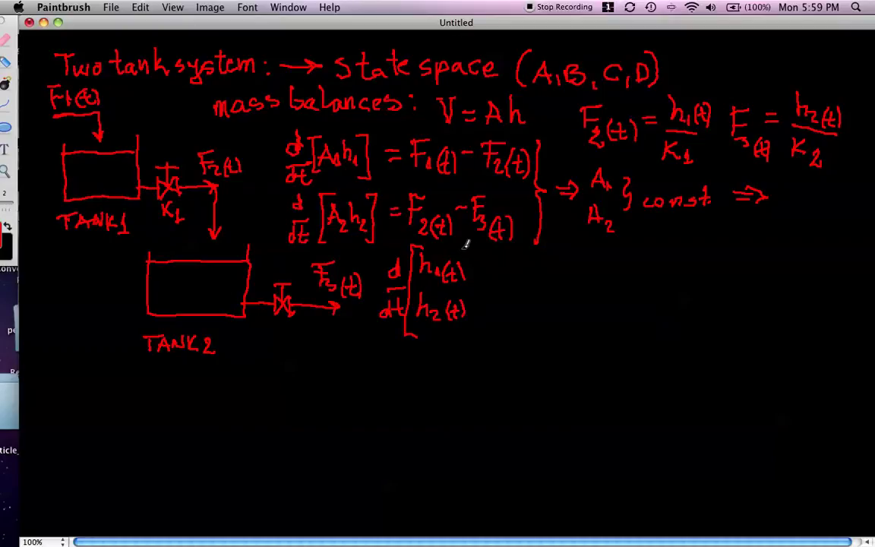
{"action": "mouse_move", "coordinate": [457, 244]}
{"action": "left_mouse_down"}
{"action": "mouse_move", "coordinate": [464, 253]}
{"action": "mouse_move", "coordinate": [457, 339]}
{"action": "left_mouse_up"}
{"action": "left_click_drag", "start_coordinate": [484, 287], "coordinate": [501, 283]}
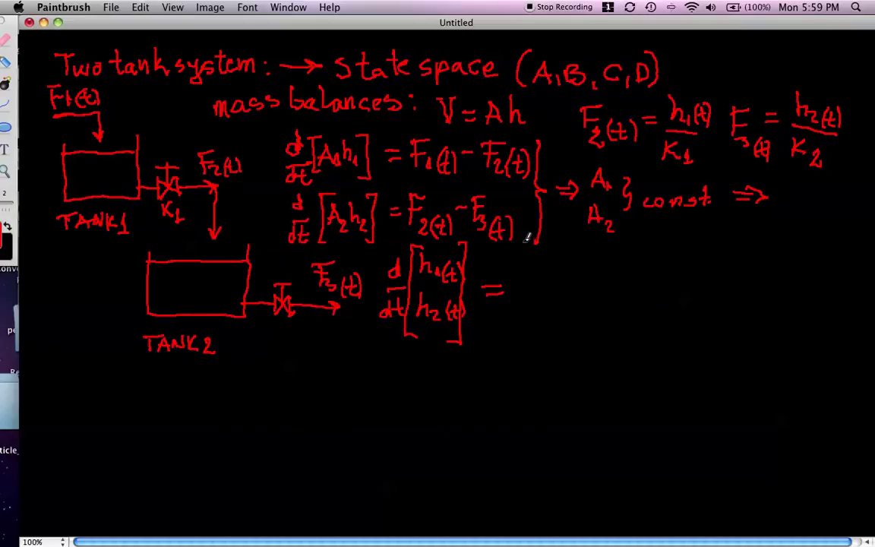
- Write the 2×2 state matrix after the equals sign, with rows −1/(A1K1), 0 and 1/(A2K1), −1/(A2K2)
{"action": "mouse_move", "coordinate": [519, 249]}
{"action": "left_mouse_down"}
{"action": "mouse_move", "coordinate": [510, 261]}
{"action": "mouse_move", "coordinate": [514, 344]}
{"action": "left_mouse_up"}
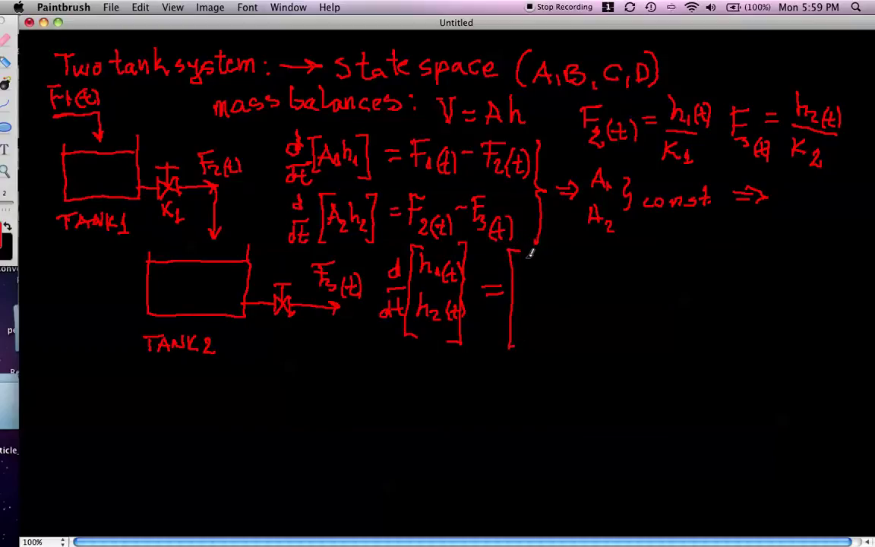
{"action": "mouse_move", "coordinate": [521, 264]}
{"action": "left_mouse_down"}
{"action": "mouse_move", "coordinate": [558, 245]}
{"action": "mouse_move", "coordinate": [560, 259]}
{"action": "mouse_move", "coordinate": [542, 268]}
{"action": "mouse_move", "coordinate": [575, 270]}
{"action": "left_mouse_up"}
{"action": "mouse_move", "coordinate": [536, 295]}
{"action": "left_mouse_down"}
{"action": "mouse_move", "coordinate": [544, 276]}
{"action": "mouse_move", "coordinate": [547, 295]}
{"action": "mouse_move", "coordinate": [585, 291]}
{"action": "mouse_move", "coordinate": [584, 300]}
{"action": "left_mouse_up"}
{"action": "left_click_drag", "start_coordinate": [642, 261], "coordinate": [643, 259]}
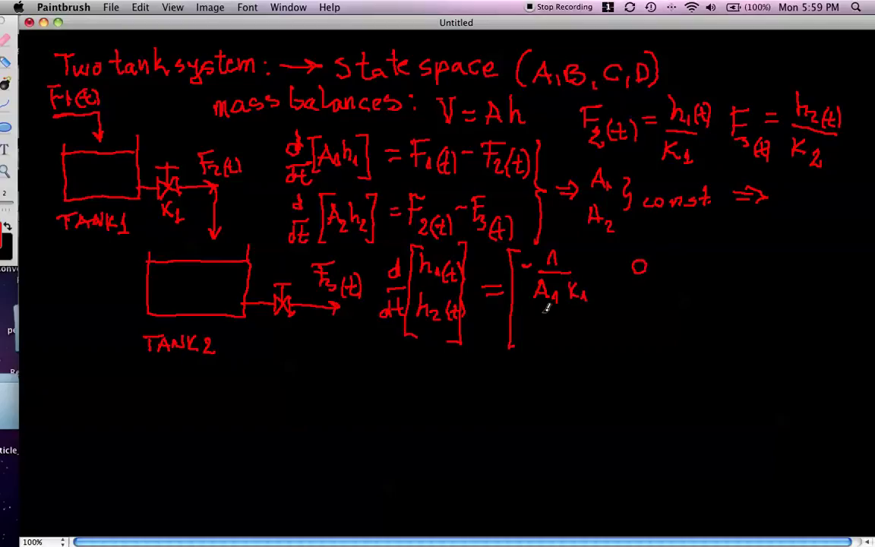
{"action": "mouse_move", "coordinate": [546, 319]}
{"action": "left_mouse_down"}
{"action": "mouse_move", "coordinate": [547, 327]}
{"action": "mouse_move", "coordinate": [570, 328]}
{"action": "mouse_move", "coordinate": [532, 348]}
{"action": "mouse_move", "coordinate": [540, 346]}
{"action": "left_mouse_up"}
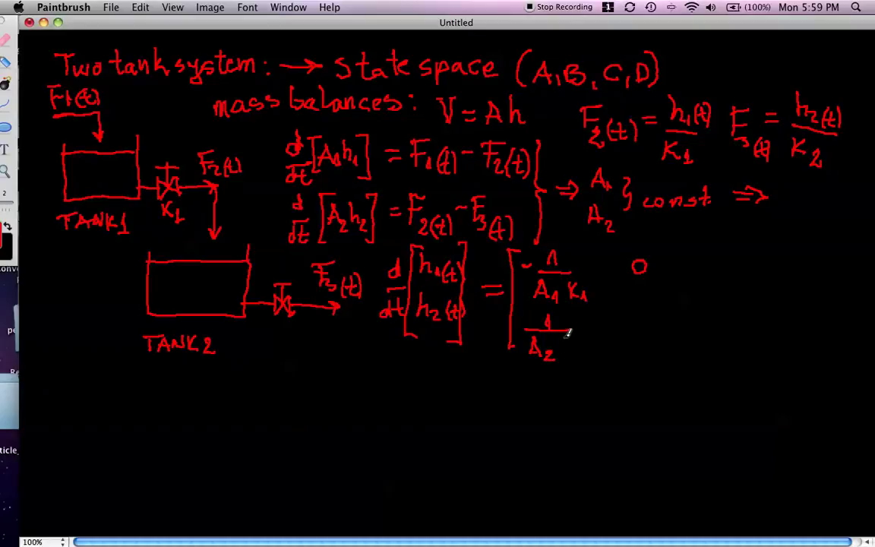
{"action": "mouse_move", "coordinate": [561, 340]}
{"action": "left_mouse_down"}
{"action": "mouse_move", "coordinate": [559, 355]}
{"action": "mouse_move", "coordinate": [578, 356]}
{"action": "left_mouse_up"}
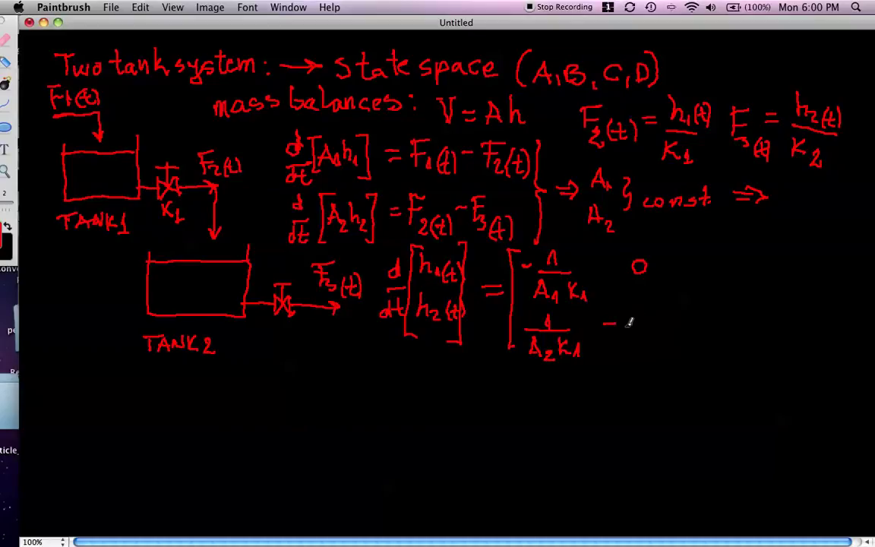
{"action": "left_click_drag", "start_coordinate": [640, 307], "coordinate": [651, 325]}
{"action": "mouse_move", "coordinate": [621, 352]}
{"action": "left_mouse_down"}
{"action": "mouse_move", "coordinate": [647, 336]}
{"action": "mouse_move", "coordinate": [648, 349]}
{"action": "mouse_move", "coordinate": [653, 344]}
{"action": "mouse_move", "coordinate": [659, 360]}
{"action": "left_mouse_up"}
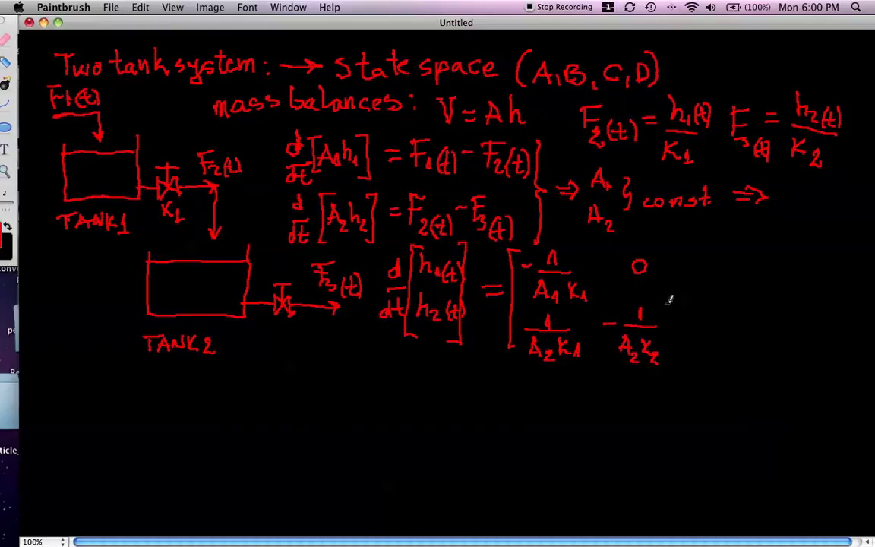